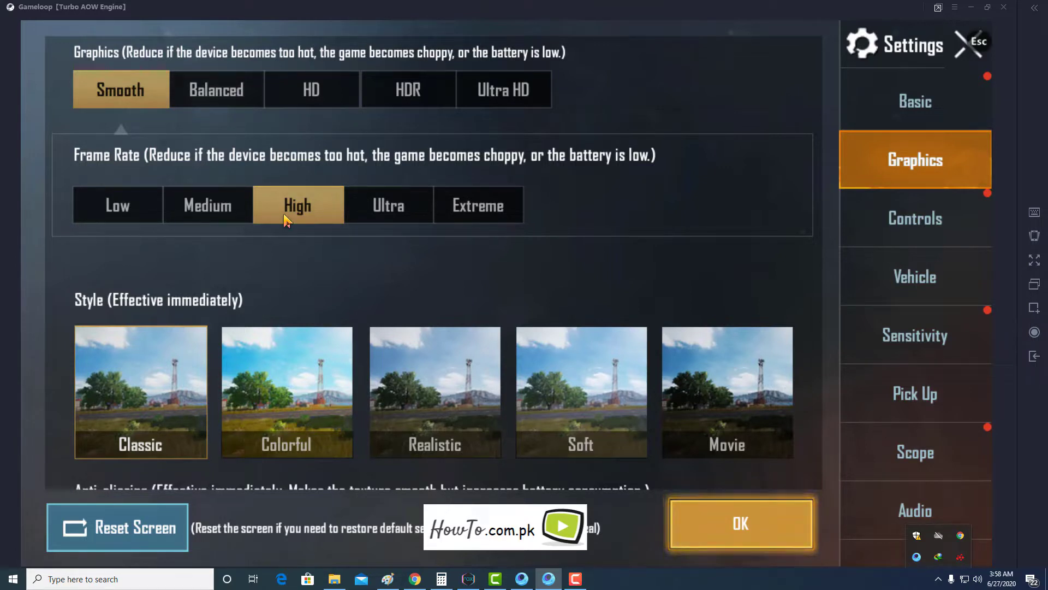
Set the frame rate to High in the graphics settings, review the remaining graphics options, and apply the changes
click(224, 210)
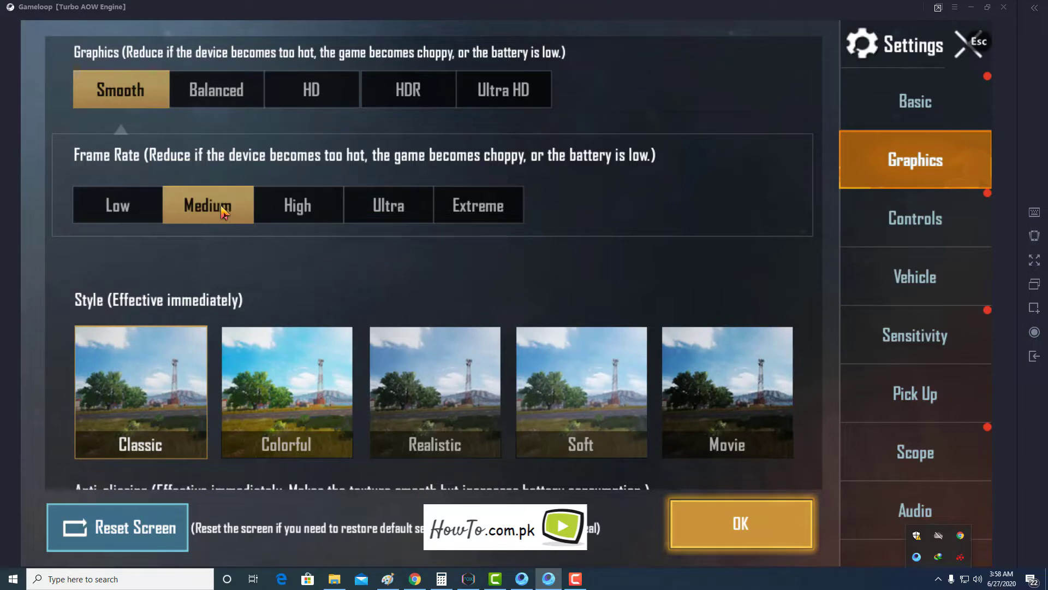
click(293, 220)
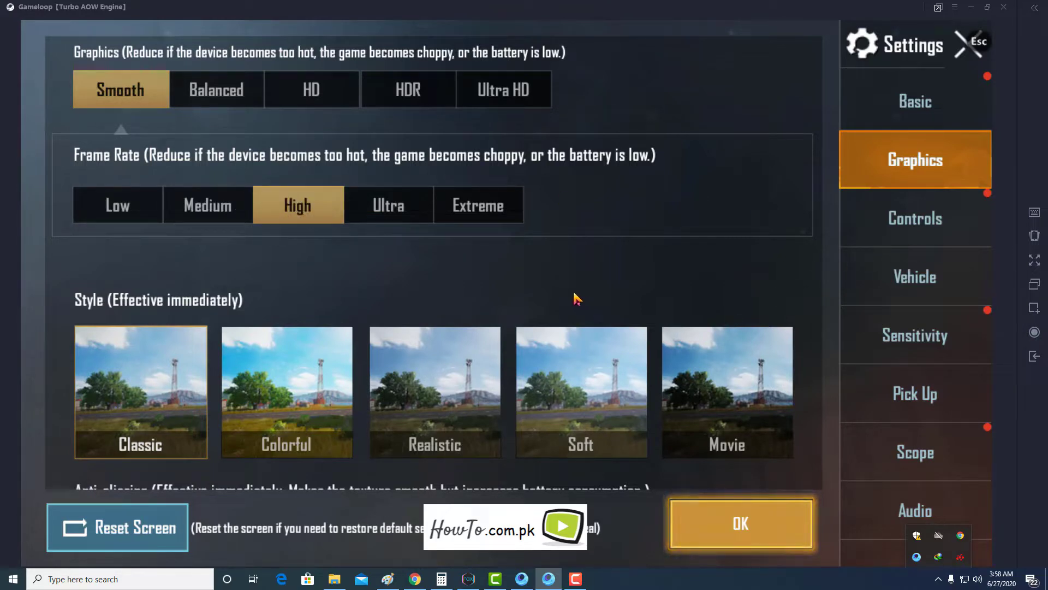
scroll(533, 304, down, 5)
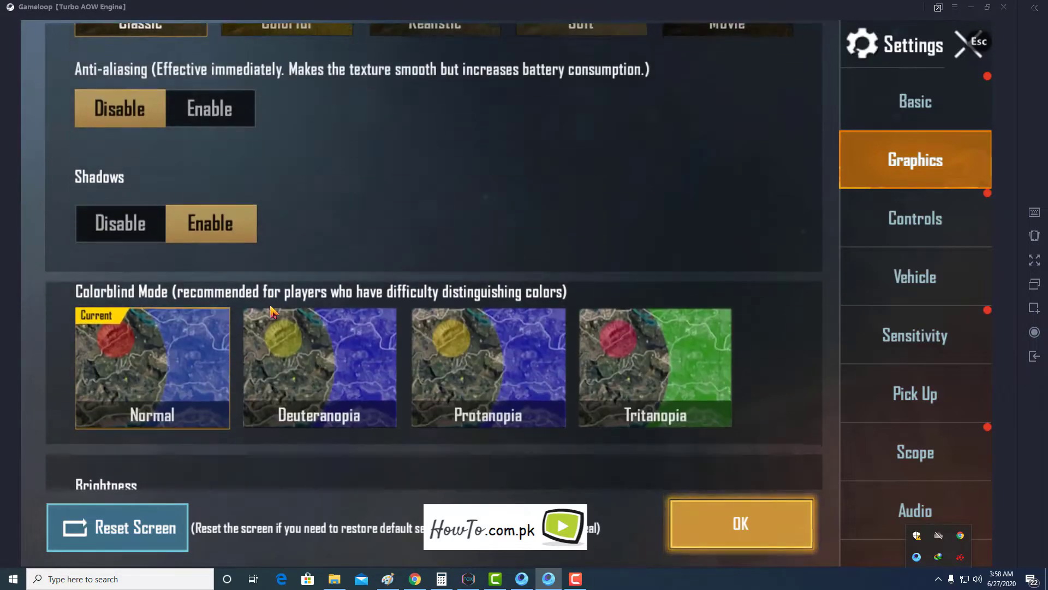
scroll(351, 228, up, 3)
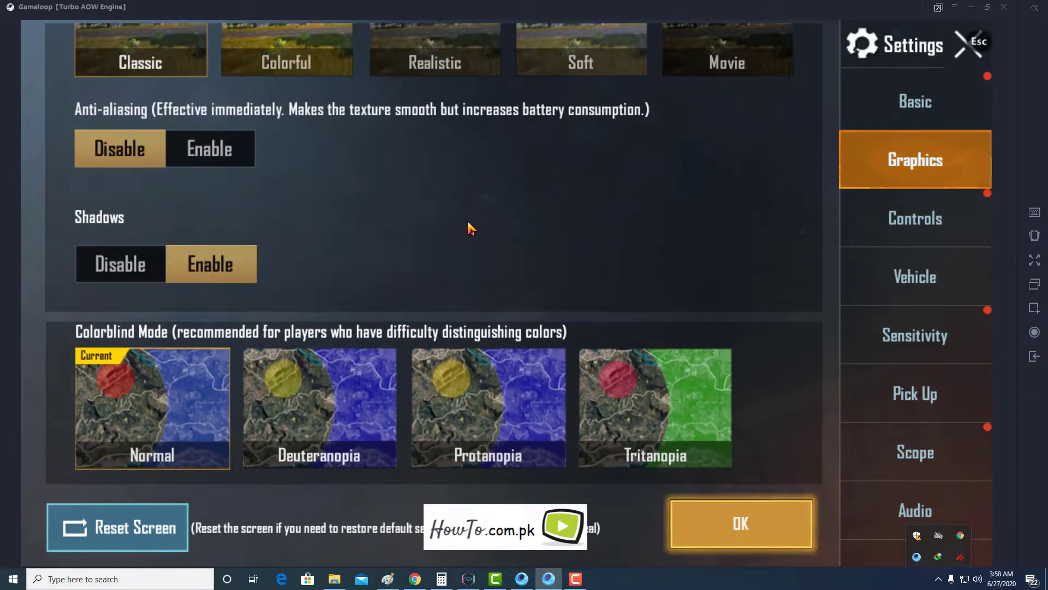
scroll(475, 181, down, 3)
scroll(328, 365, down, 5)
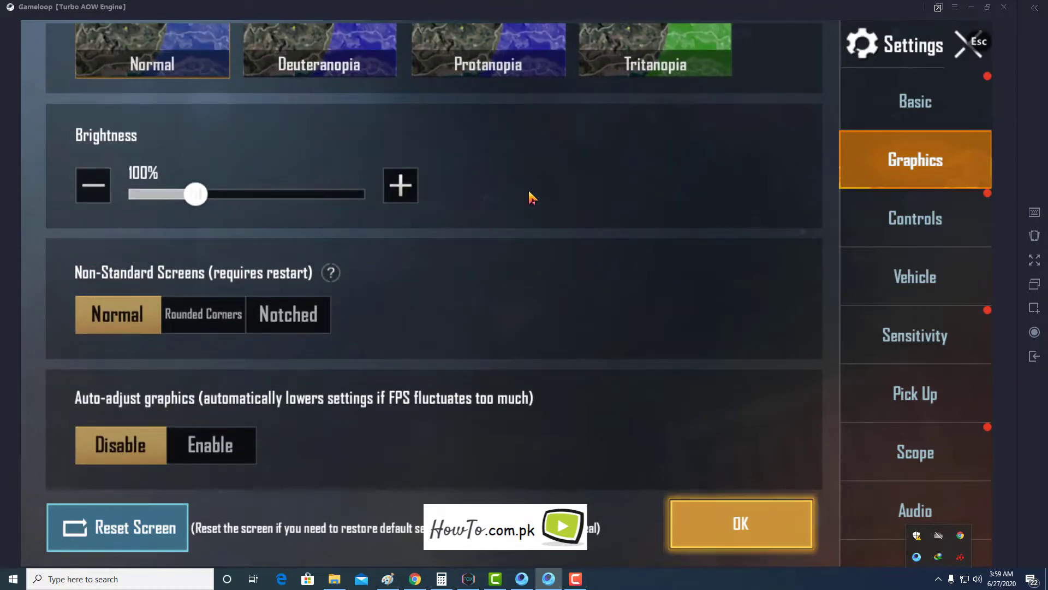
drag(529, 196, 541, 484)
scroll(542, 134, up, 6)
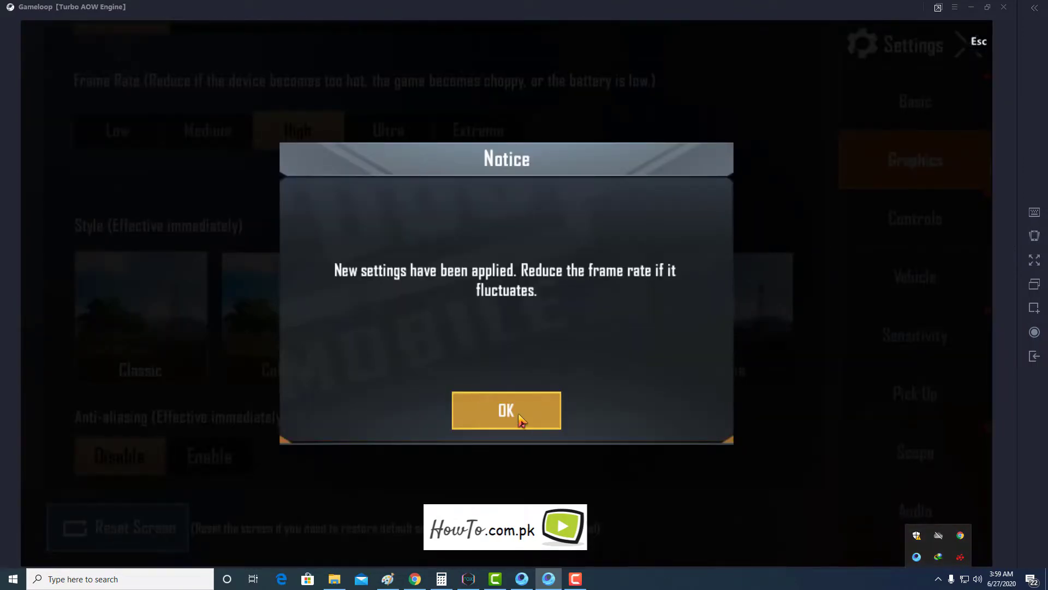
click(501, 410)
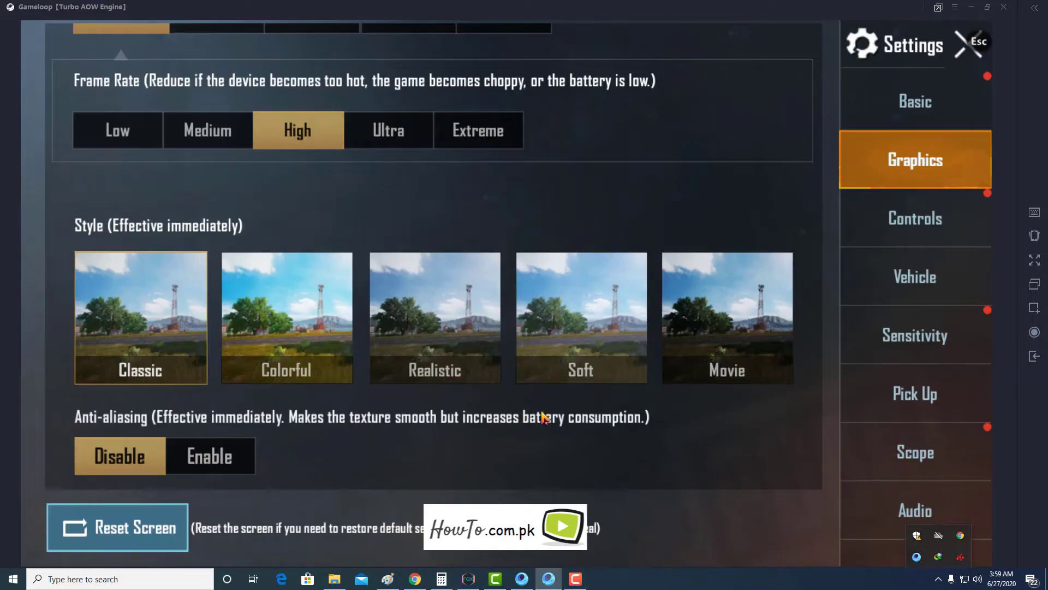
click(963, 39)
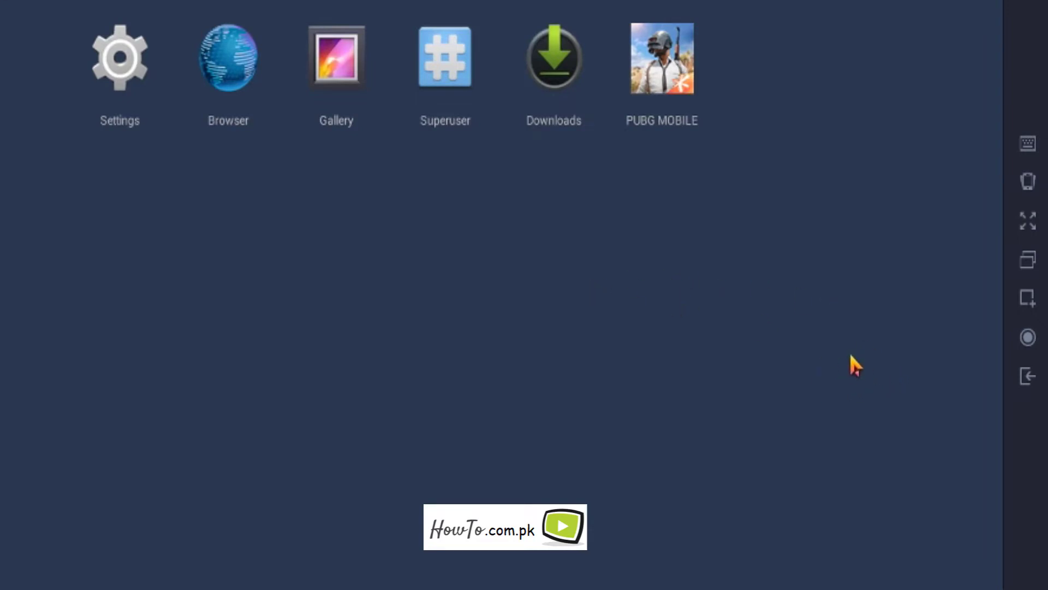
Unlock developer mode through the build number in the Android settings' tablet information
click(121, 83)
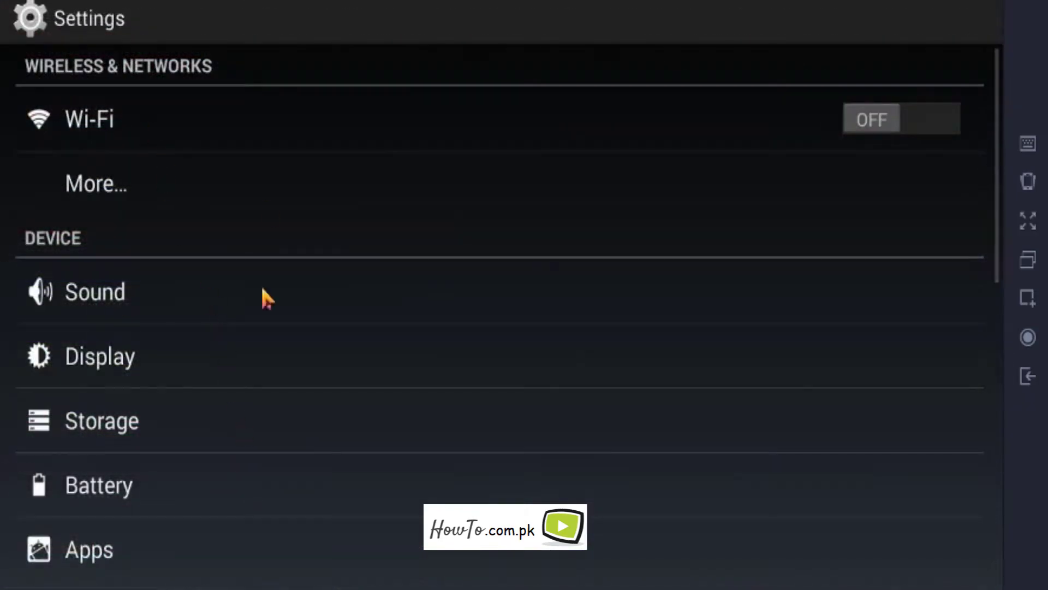
scroll(262, 297, down, 5)
click(152, 568)
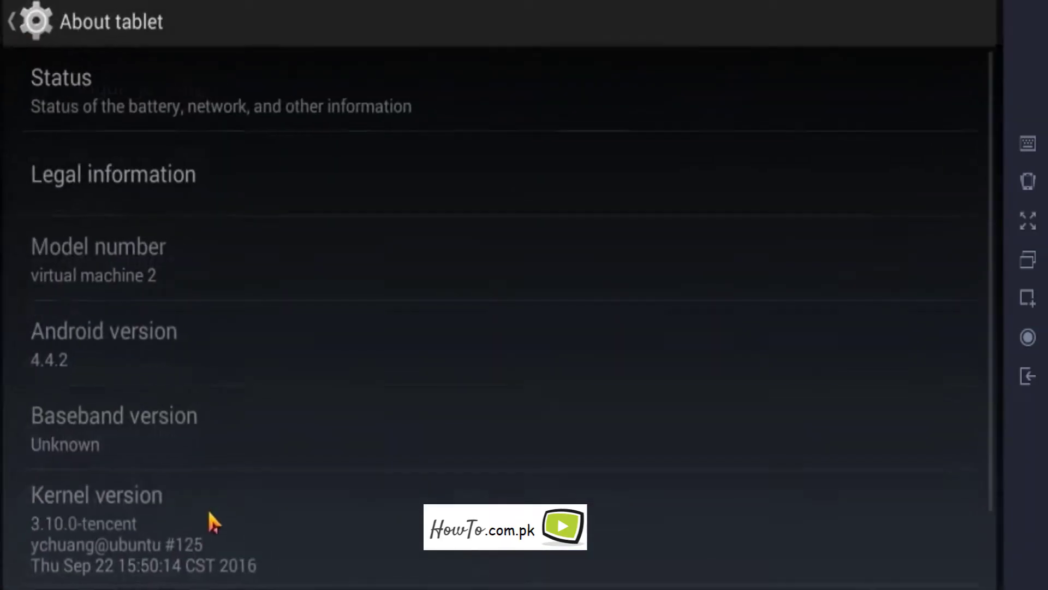
scroll(243, 424, down, 2)
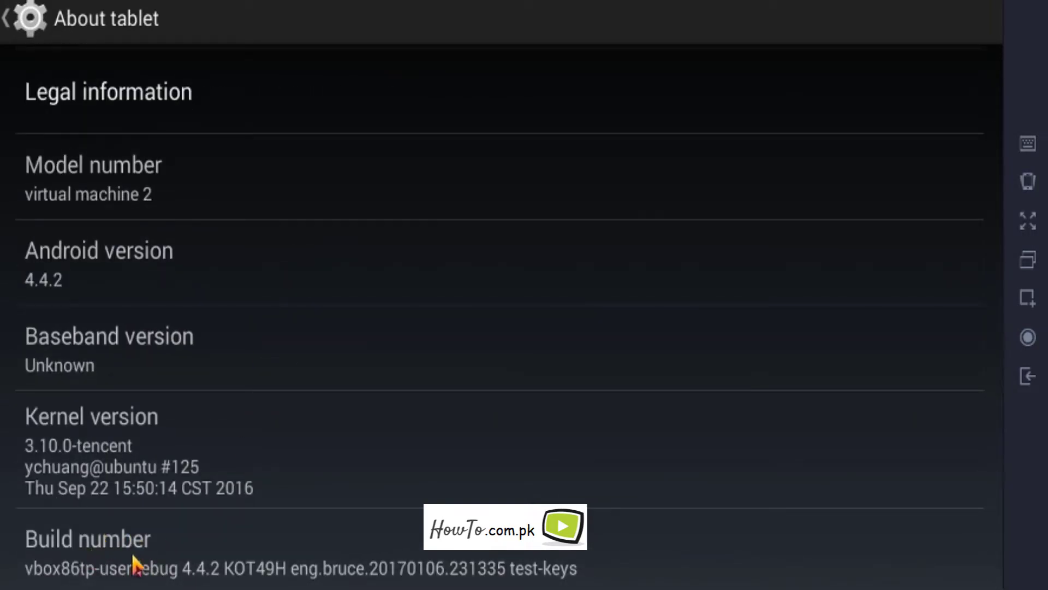
click(131, 556)
click(131, 555)
click(131, 555)
click(132, 556)
click(132, 555)
click(132, 555)
click(134, 555)
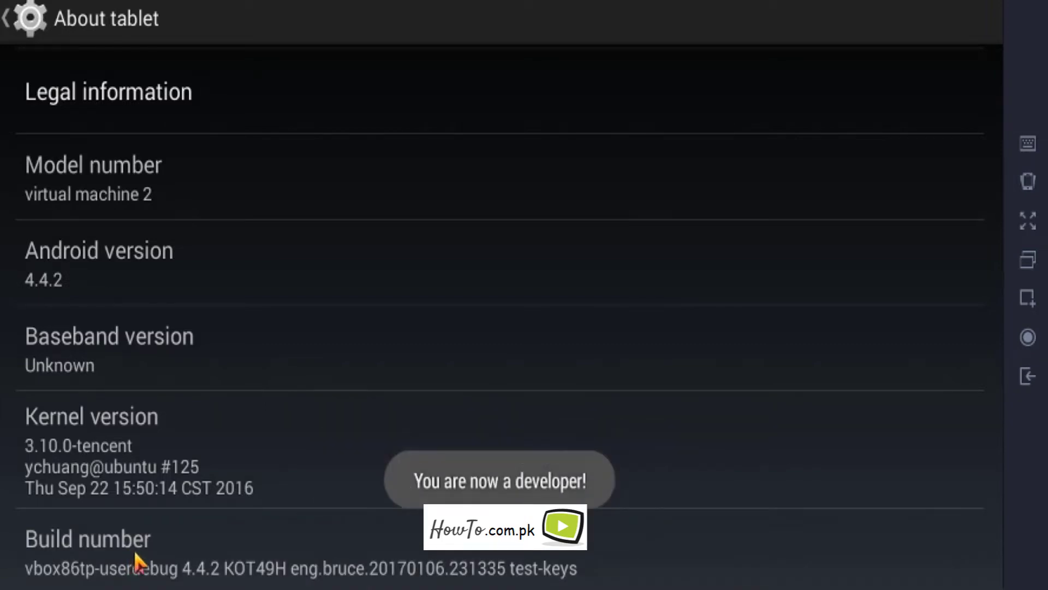
Enable Force GPU rendering under hardware accelerated rendering in the Android developer options
click(15, 33)
scroll(235, 390, down, 2)
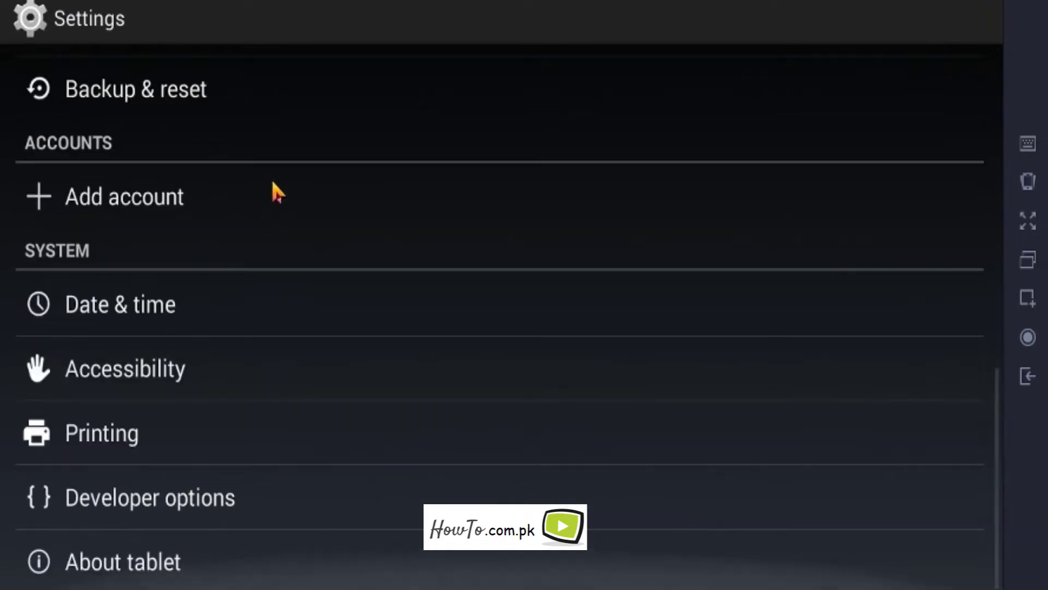
click(158, 505)
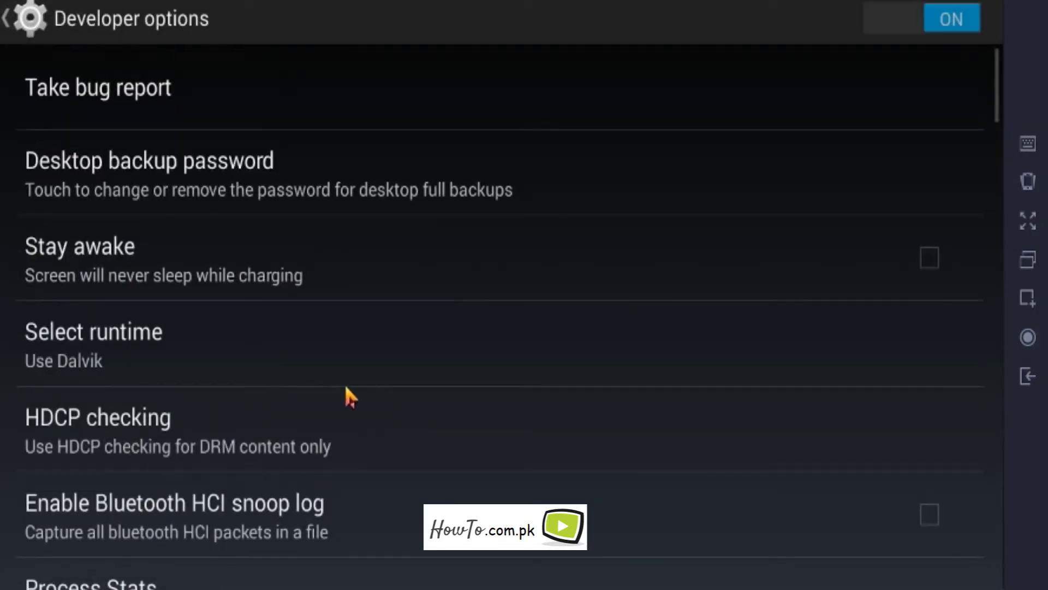
drag(338, 419, 360, 250)
drag(375, 440, 398, 283)
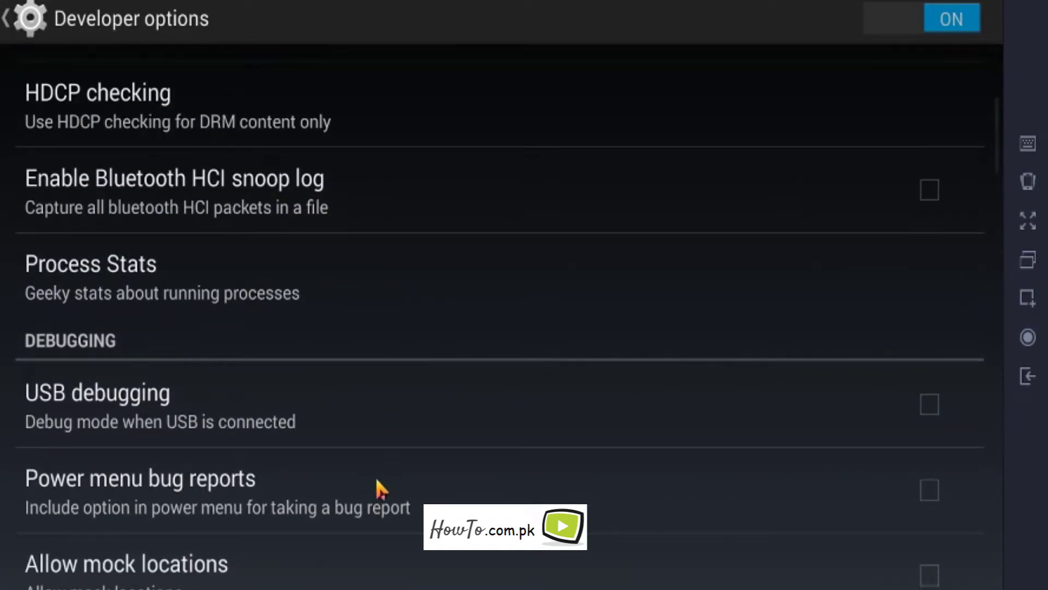
drag(375, 484, 384, 348)
drag(344, 435, 386, 199)
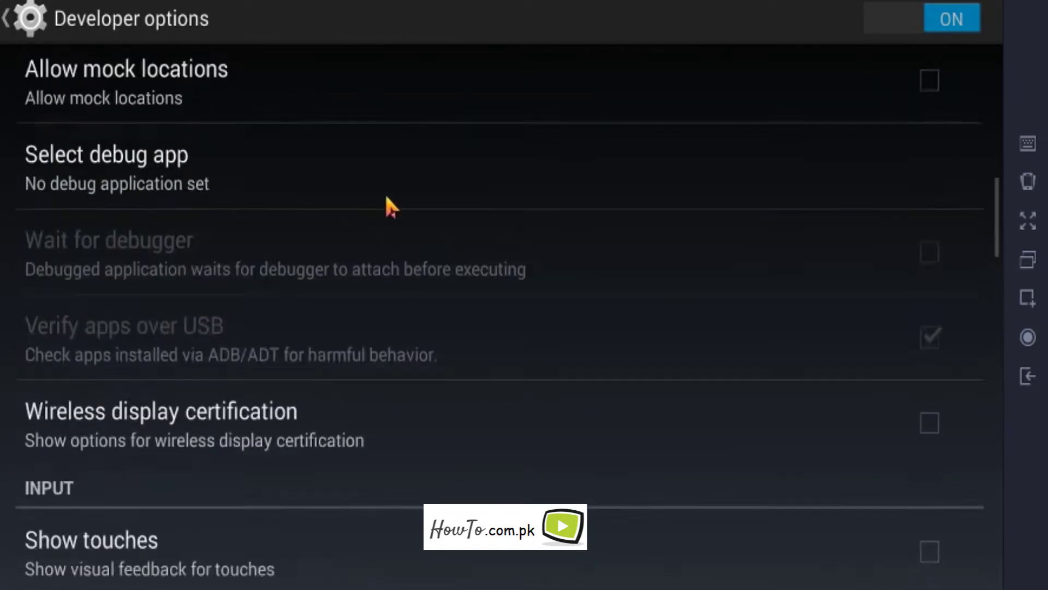
drag(323, 445, 398, 229)
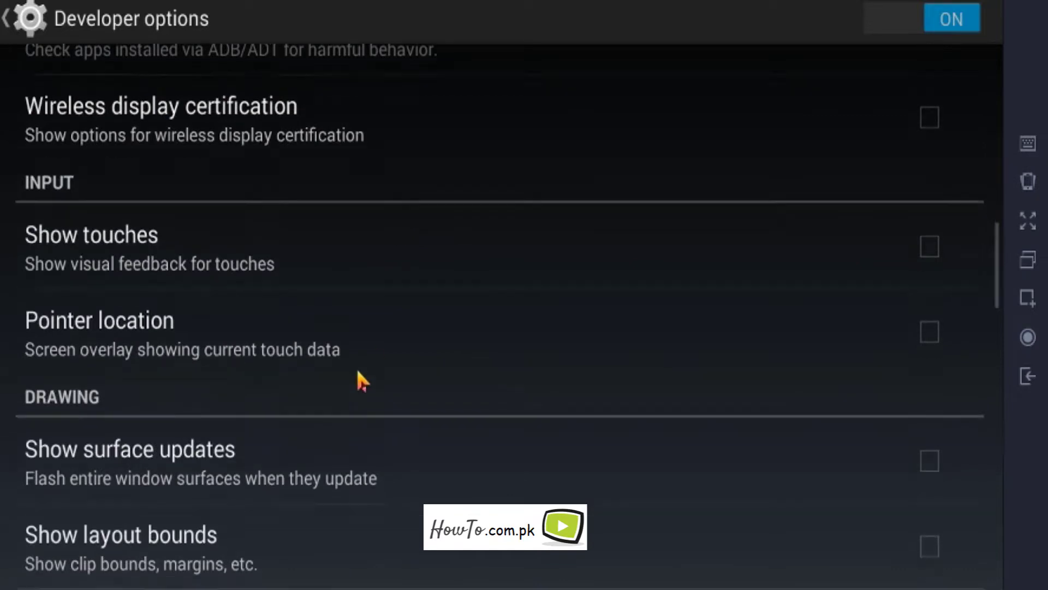
scroll(360, 376, down, 3)
drag(334, 391, 353, 290)
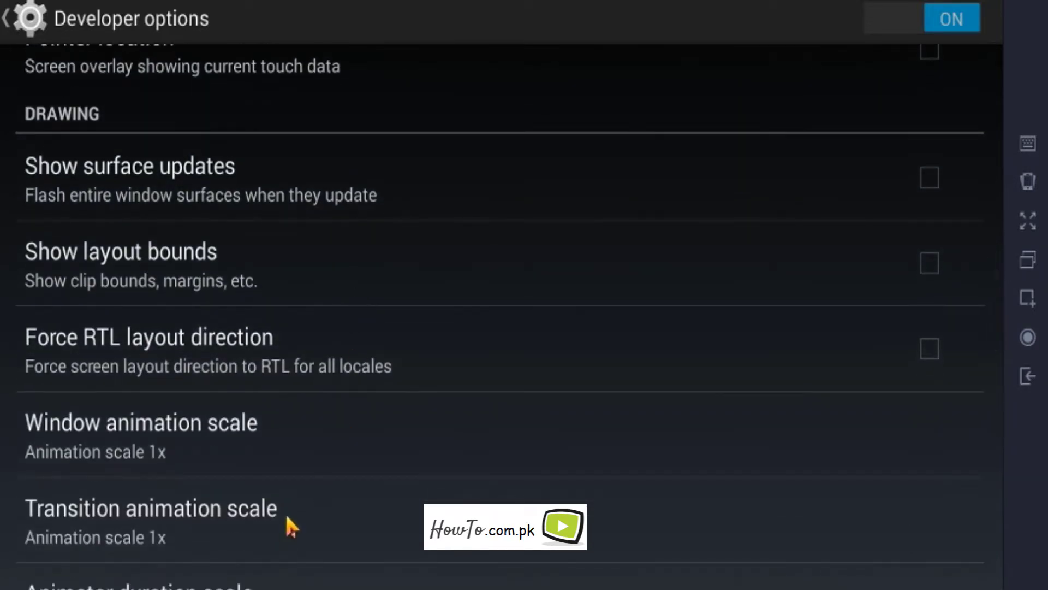
drag(285, 514, 374, 286)
drag(398, 464, 431, 167)
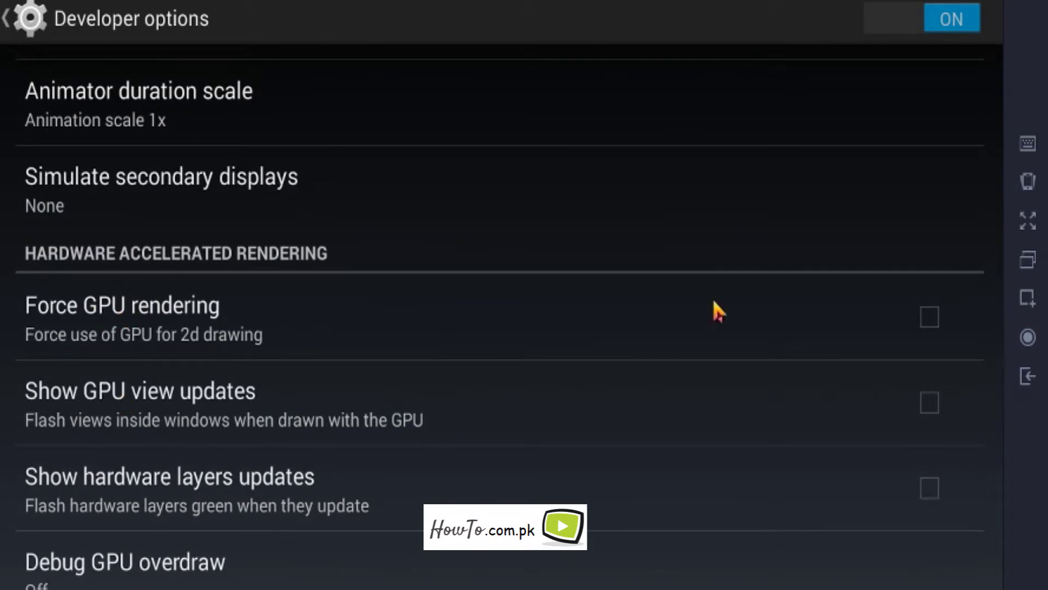
click(934, 317)
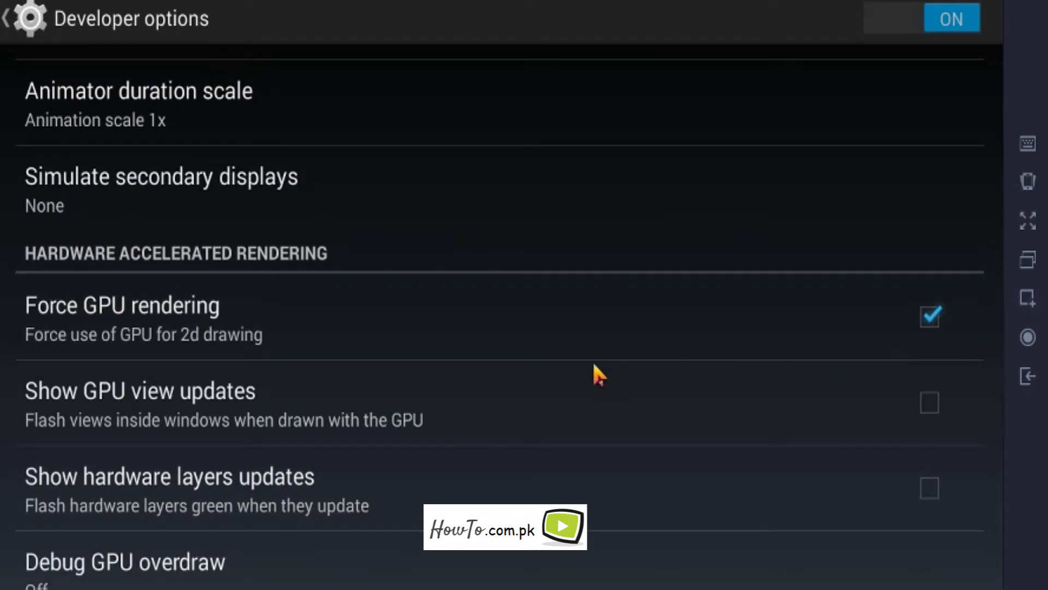
Enable Force 4x MSAA in the developer options and leave the settings
drag(597, 368, 603, 304)
drag(263, 430, 351, 241)
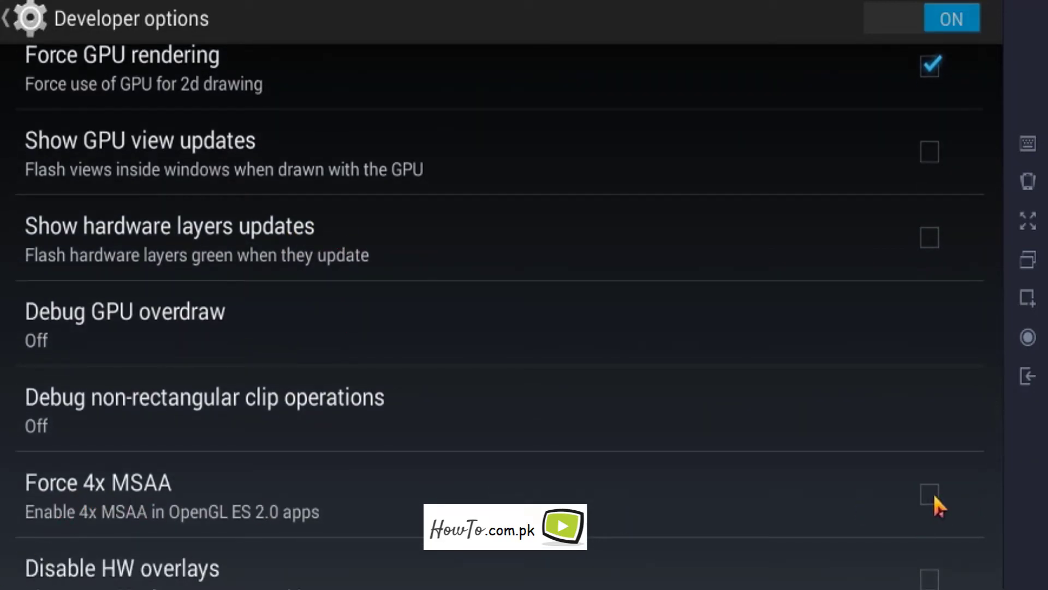
drag(557, 509, 557, 355)
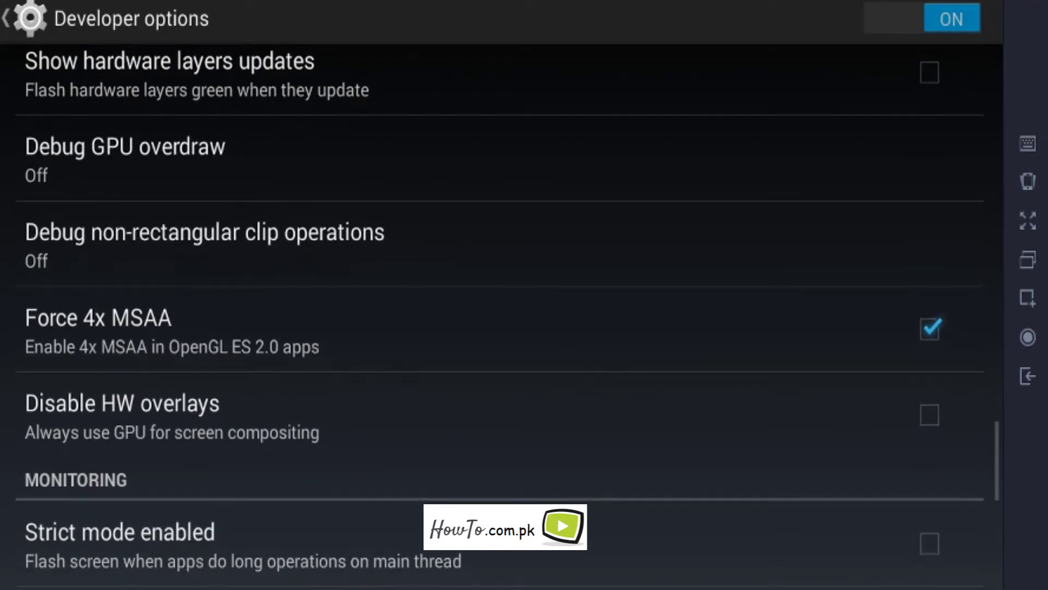
click(1024, 377)
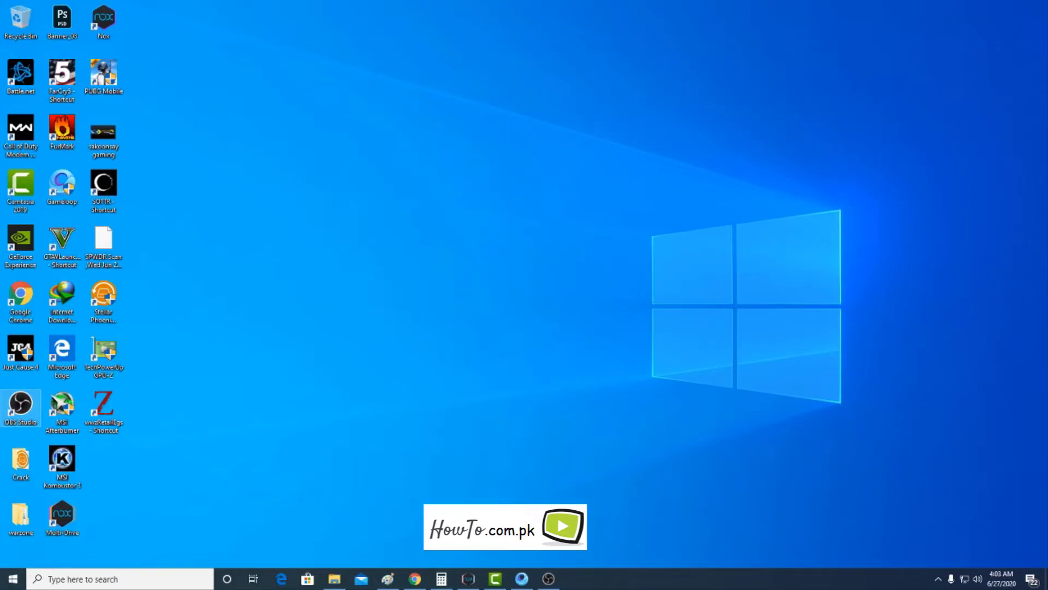
Open the Windows Control Panel's program uninstall list and maximize its window
click(16, 581)
text(d)
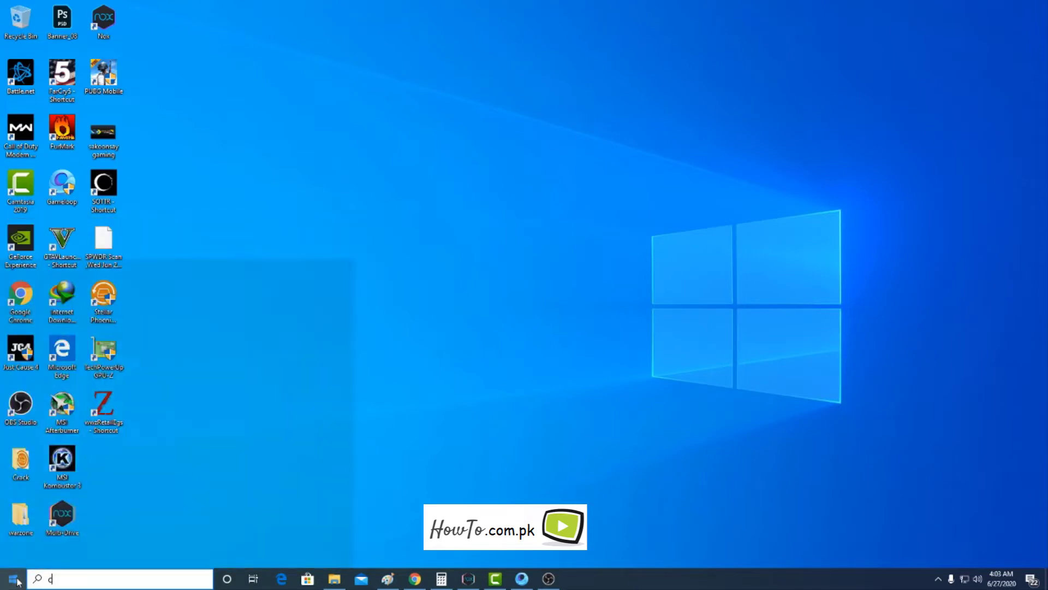
text(on)
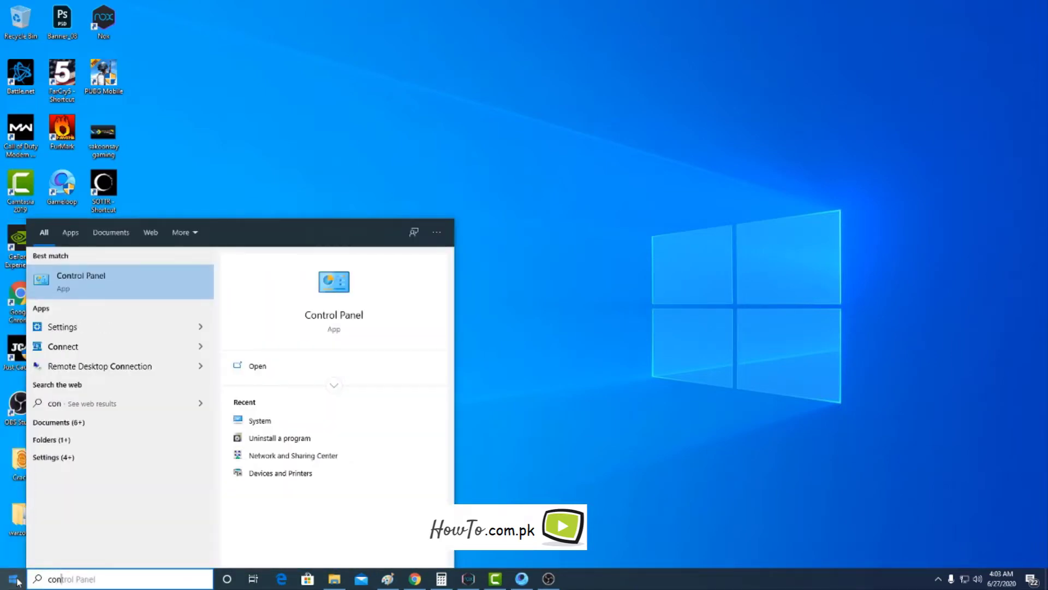
key(Return)
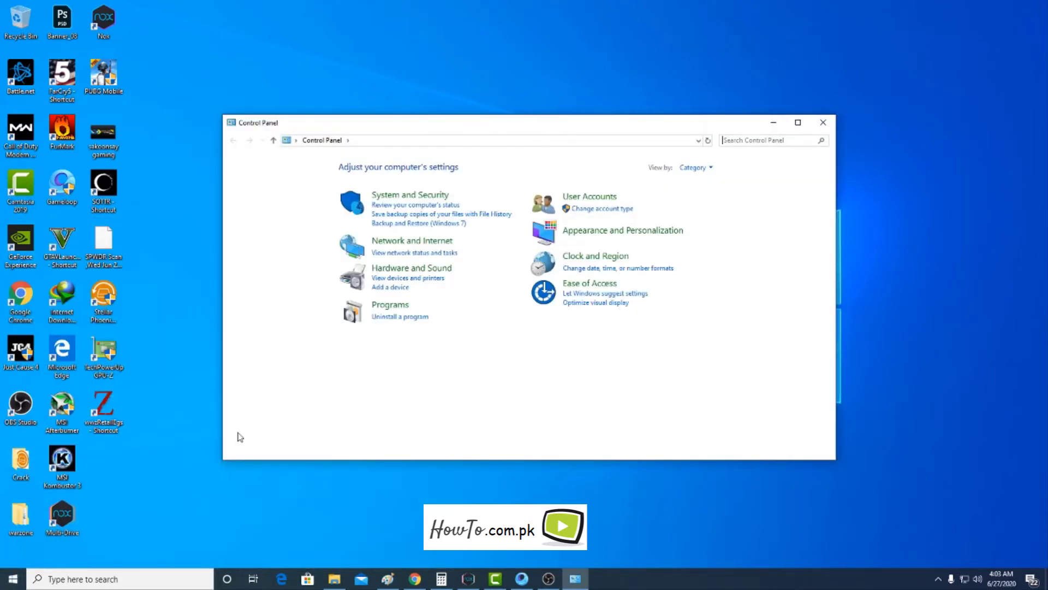
click(392, 317)
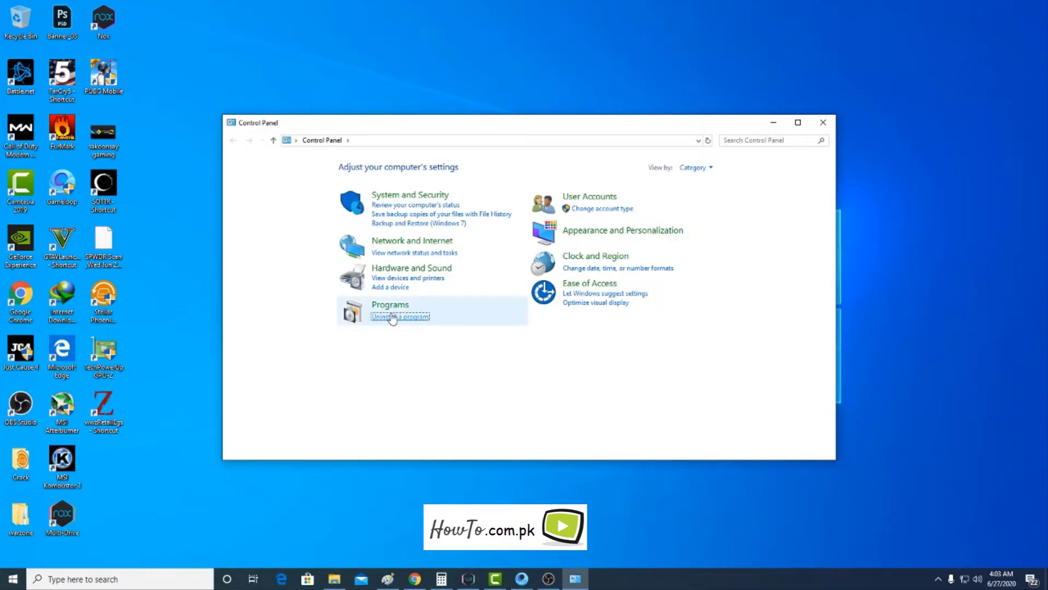
click(797, 125)
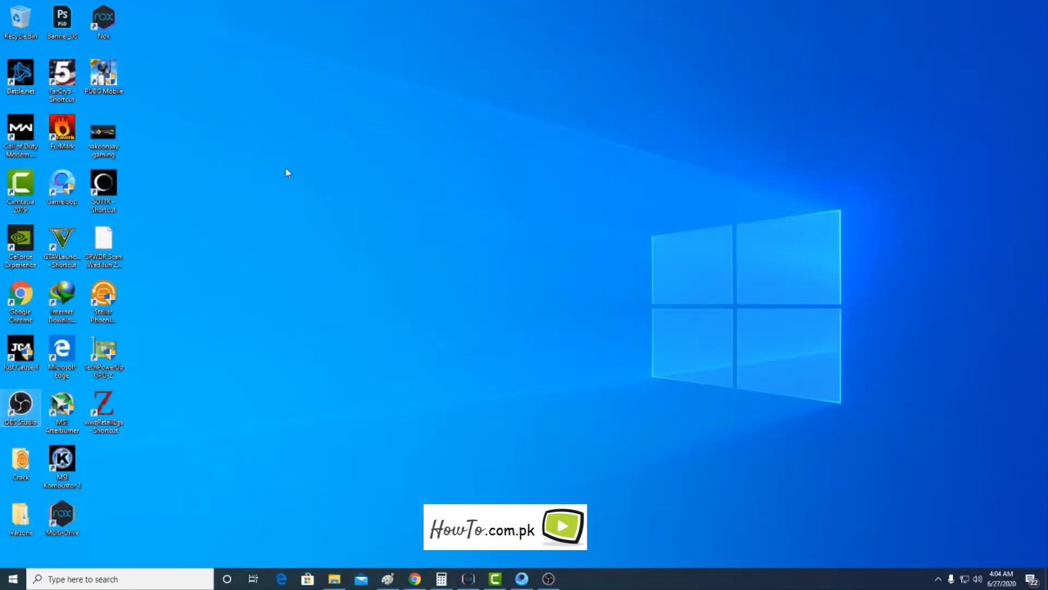
right_click(337, 190)
click(382, 236)
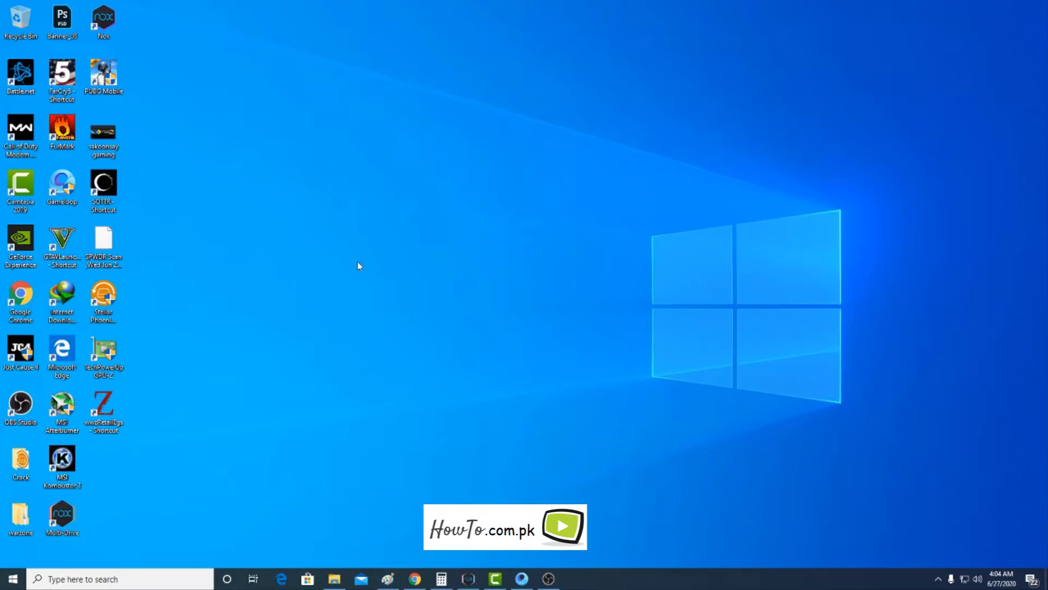
Open the virtual memory settings from This PC's advanced system properties and performance options
double_click(22, 17)
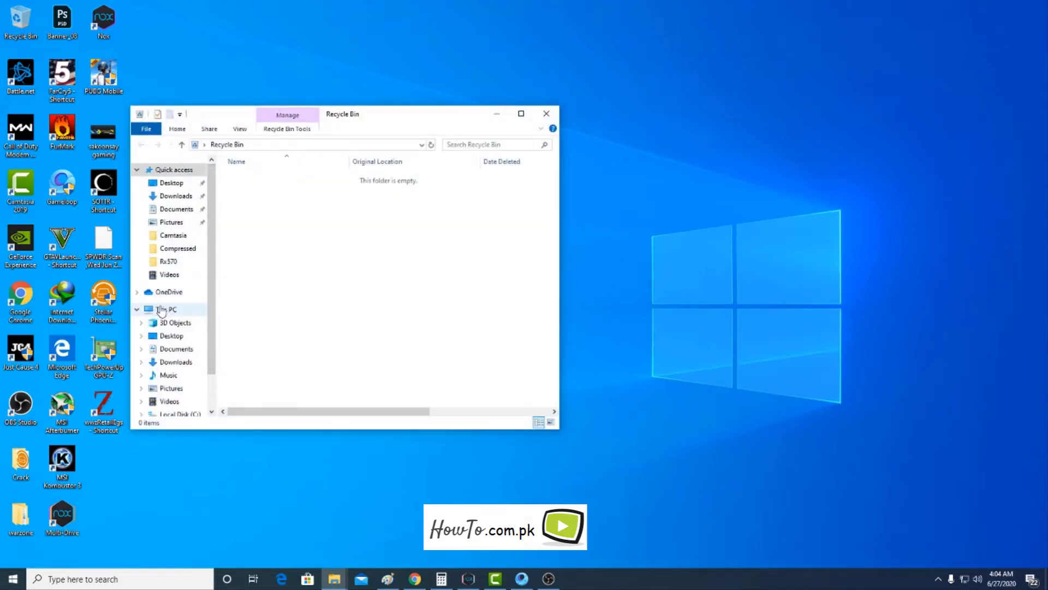
right_click(161, 310)
click(197, 448)
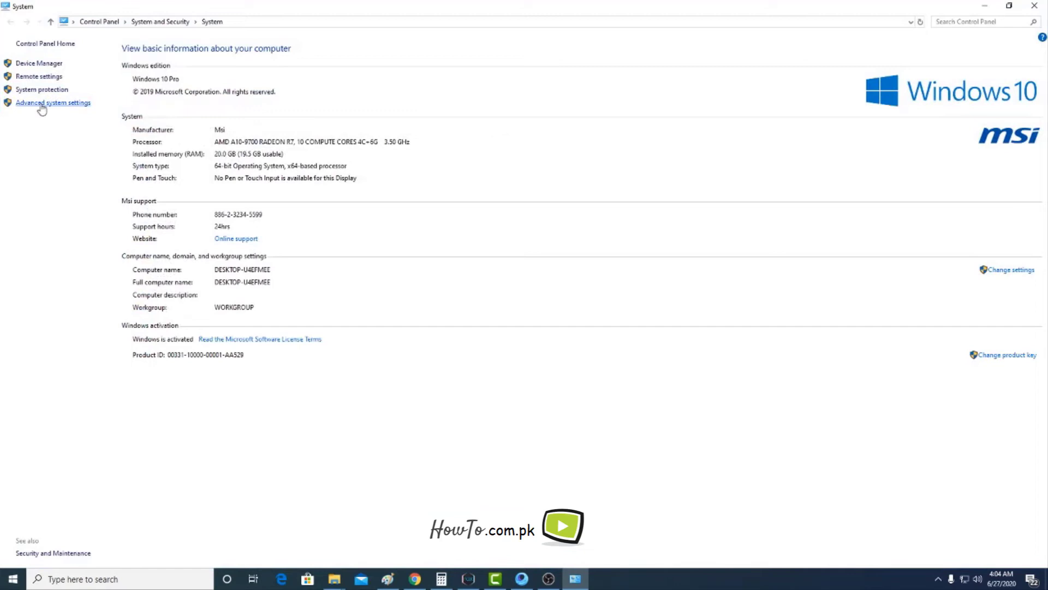
click(42, 108)
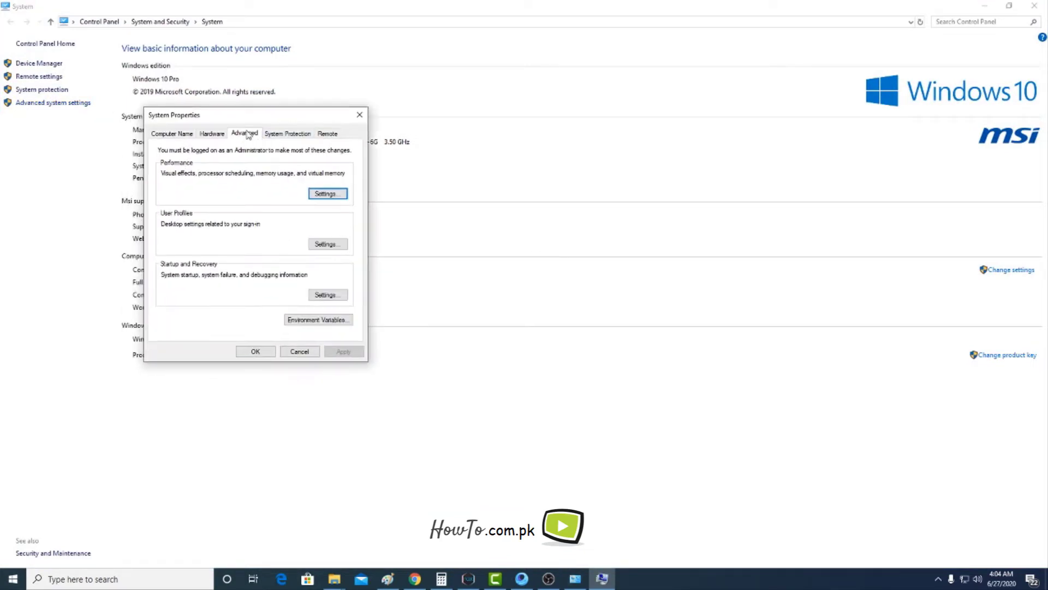
click(327, 194)
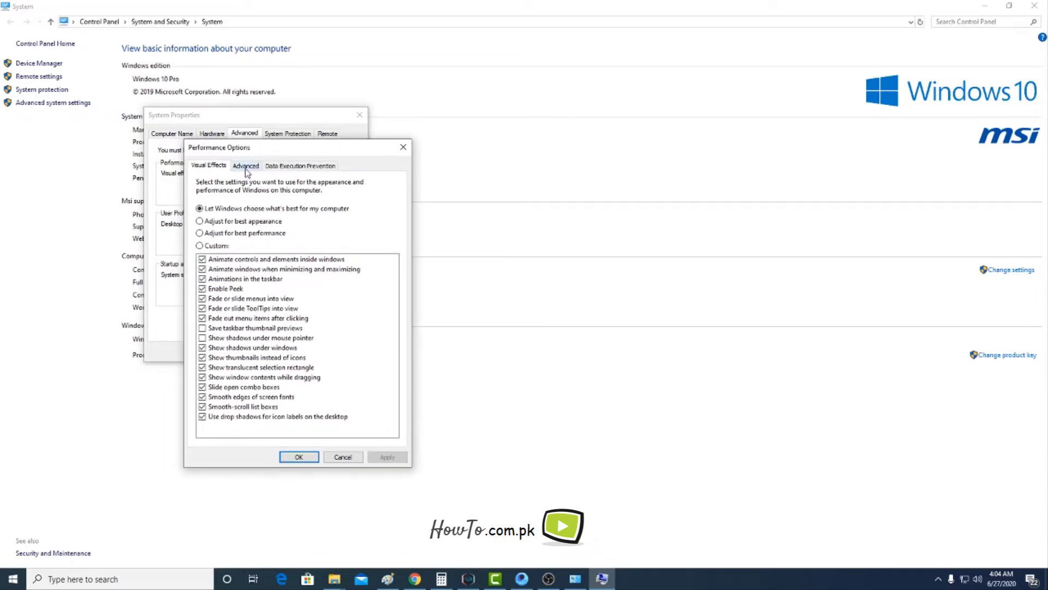
click(245, 166)
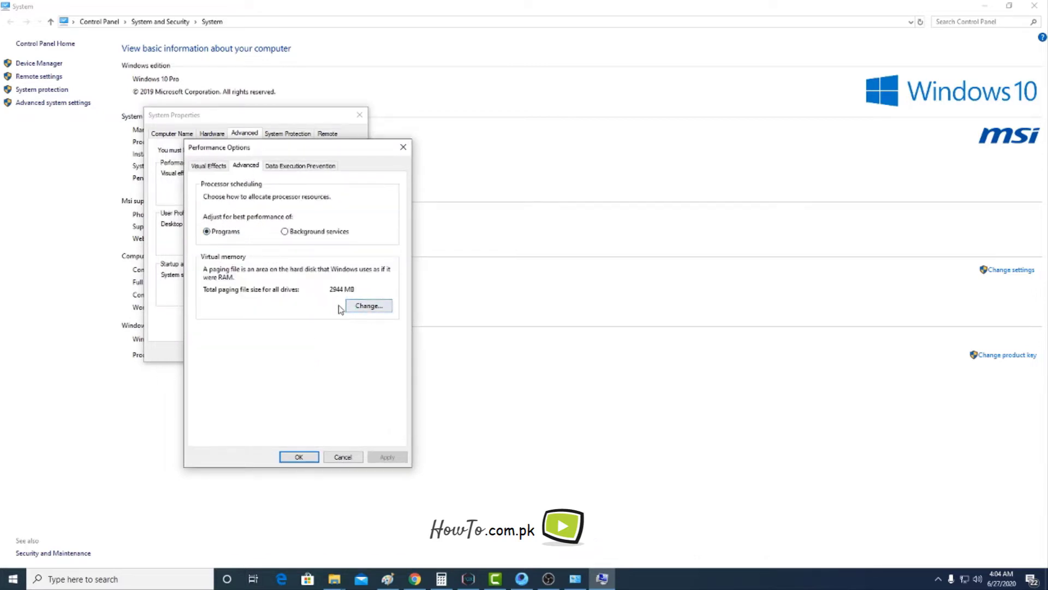
click(369, 307)
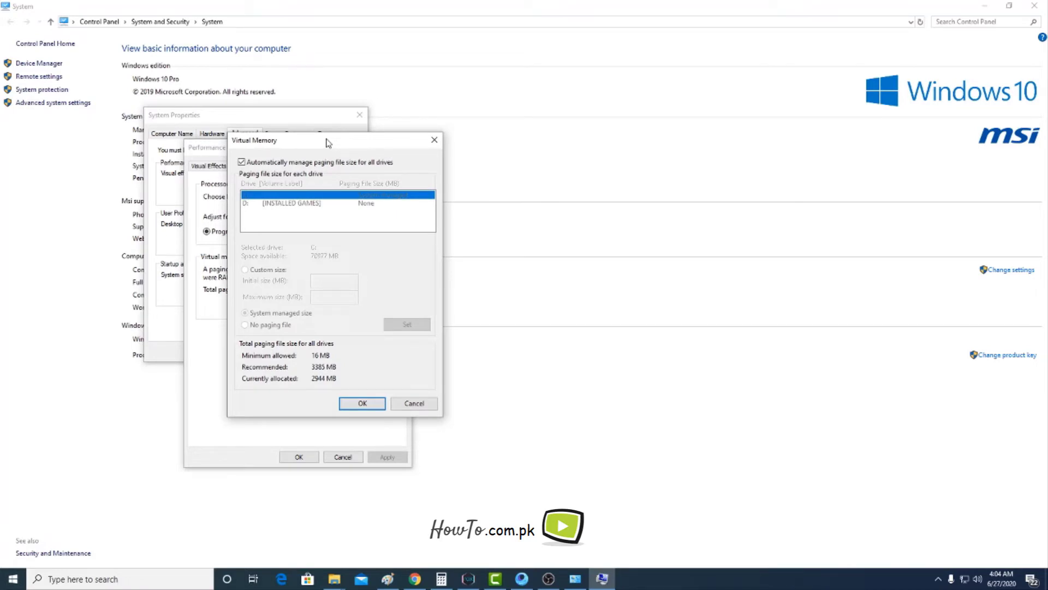
Turn off automatic paging file management and give drive C: a custom size of 8000 MB initial and 20000 MB maximum
click(241, 163)
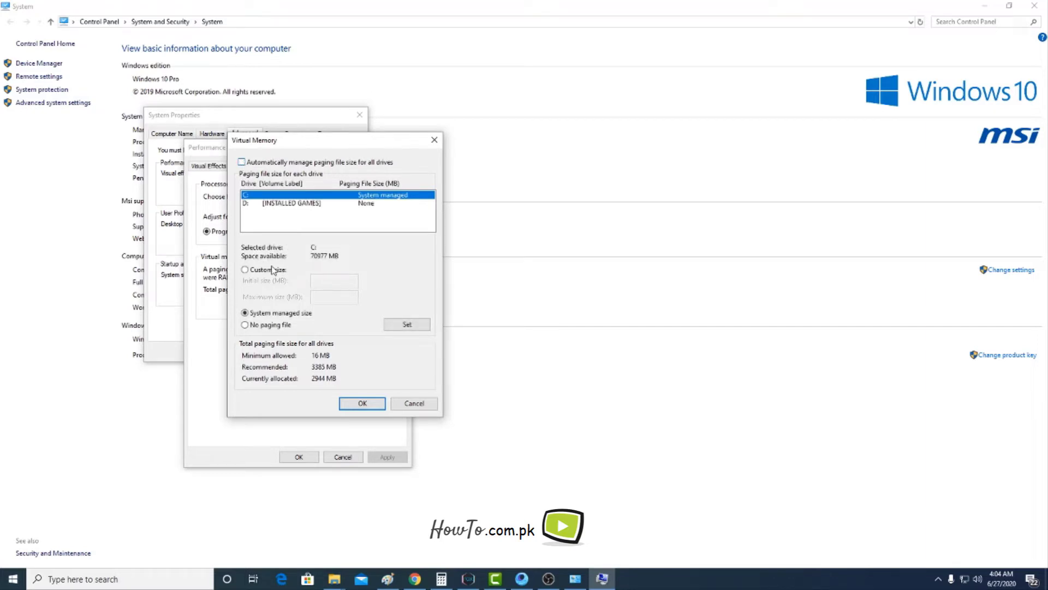
click(251, 272)
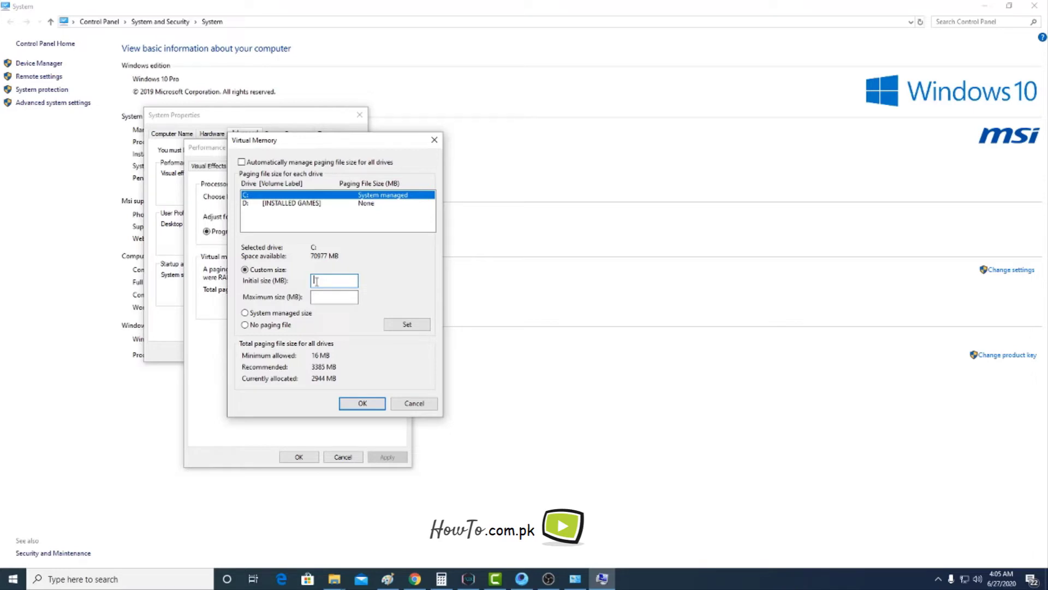
text(8000)
click(331, 298)
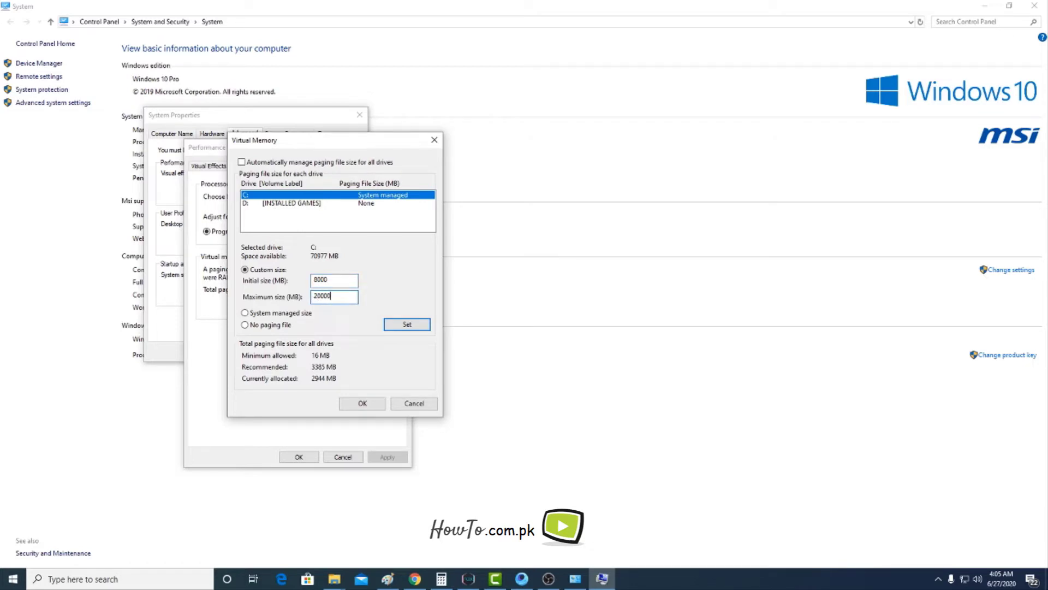
click(392, 327)
click(355, 405)
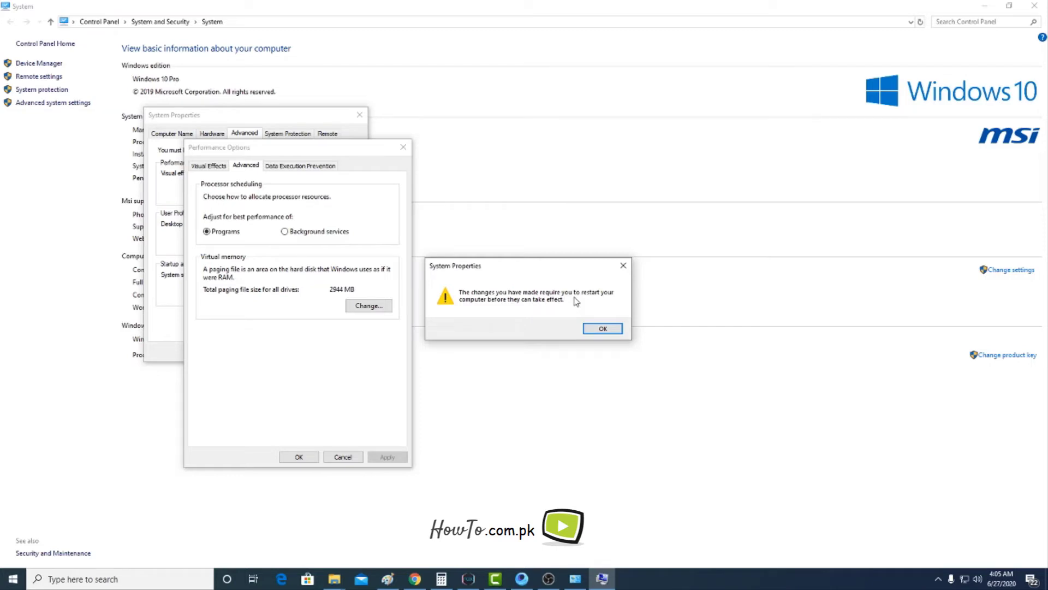
Confirm the performance and system properties changes, choosing to restart the computer later, and leave the System window
click(603, 328)
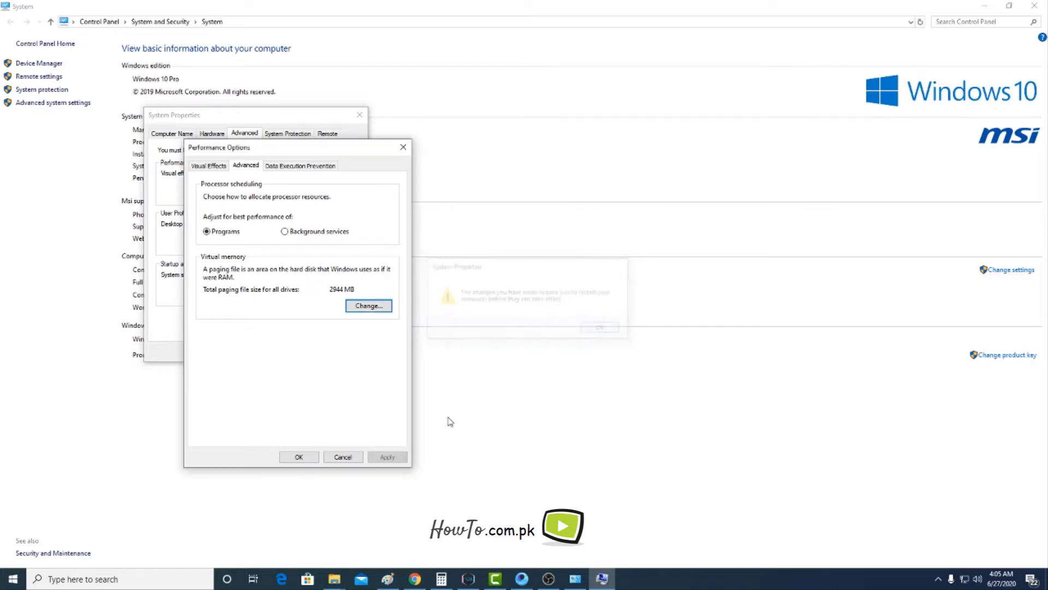
click(299, 457)
click(259, 352)
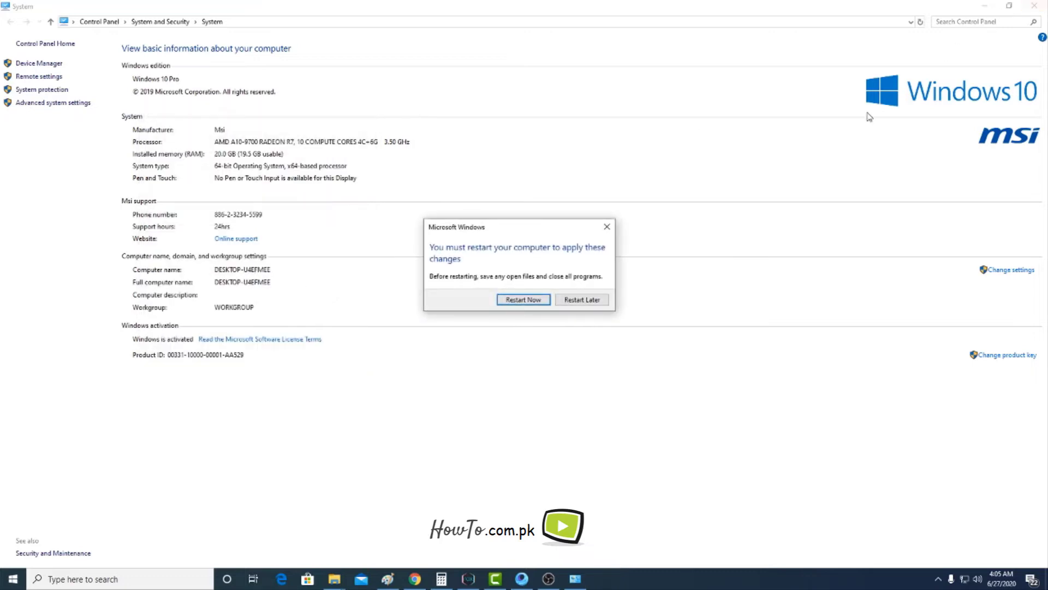
click(582, 299)
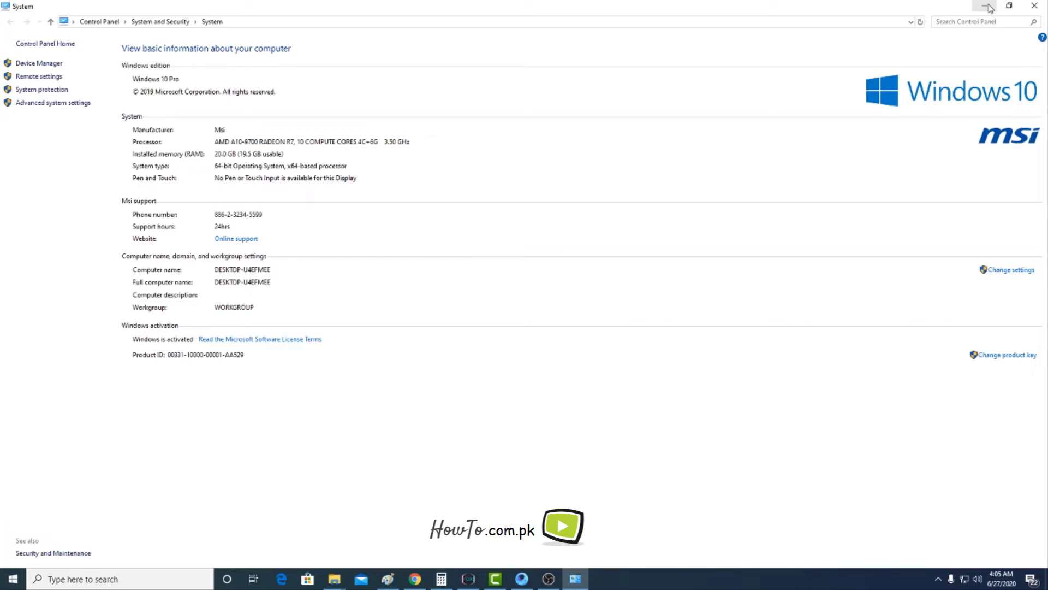
click(994, 6)
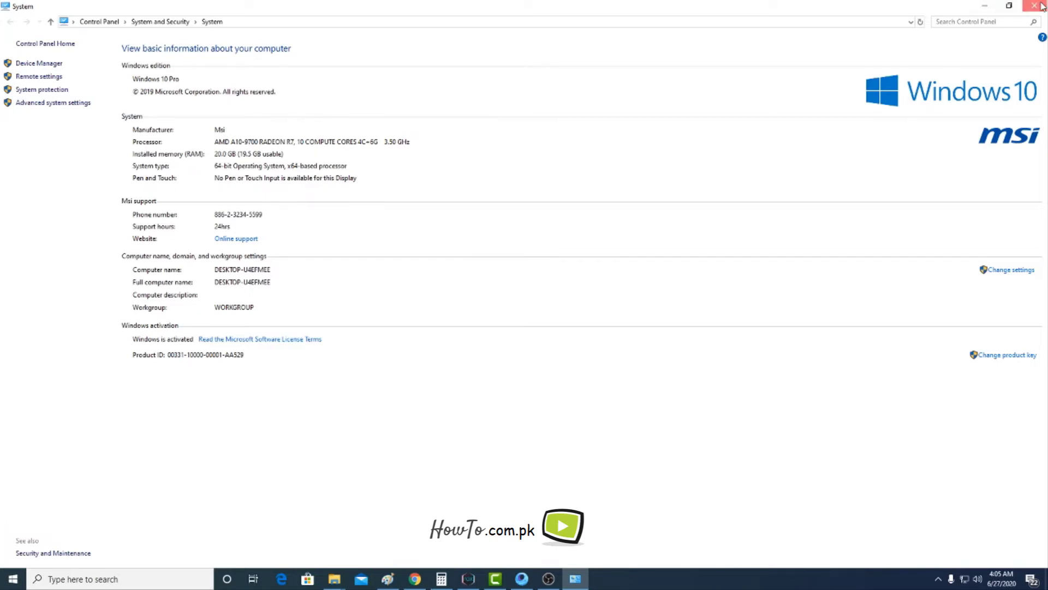
Switch to the PUBG Mobile match, dismiss the loot crate list and run the character forward toward the road
click(546, 113)
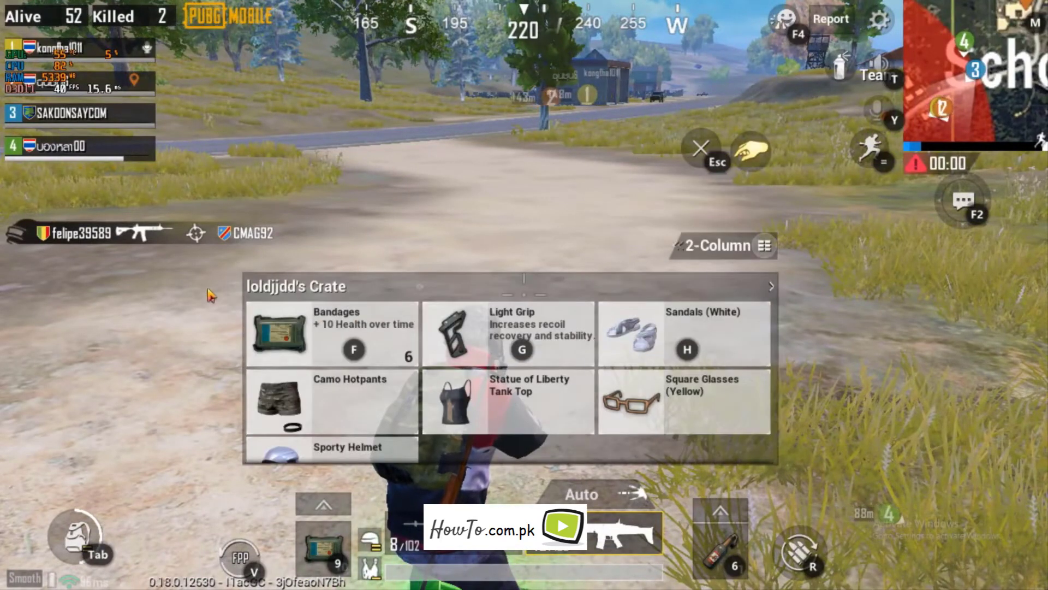
click(700, 148)
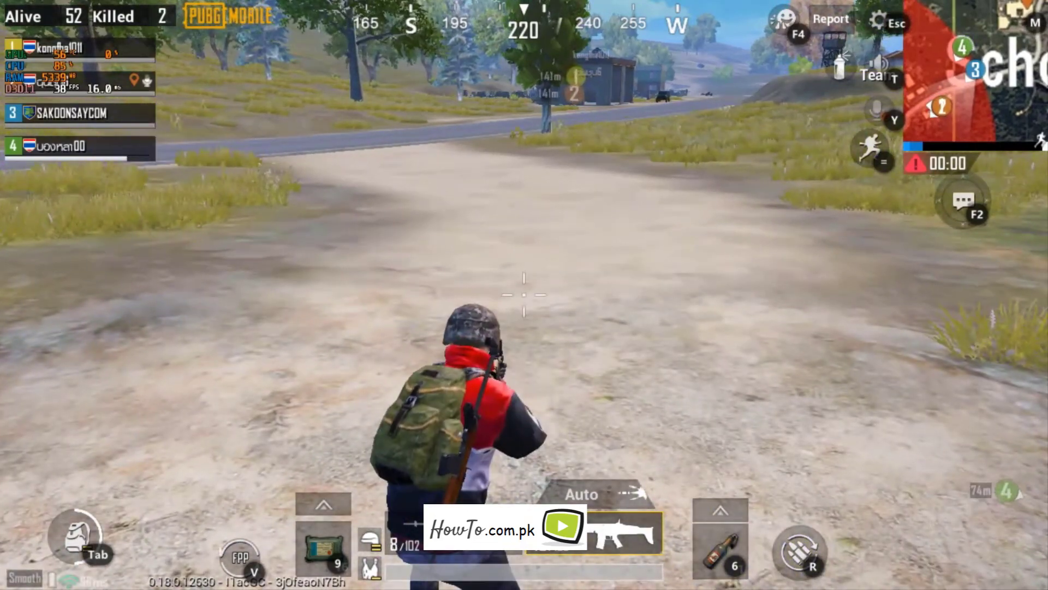
key(w)
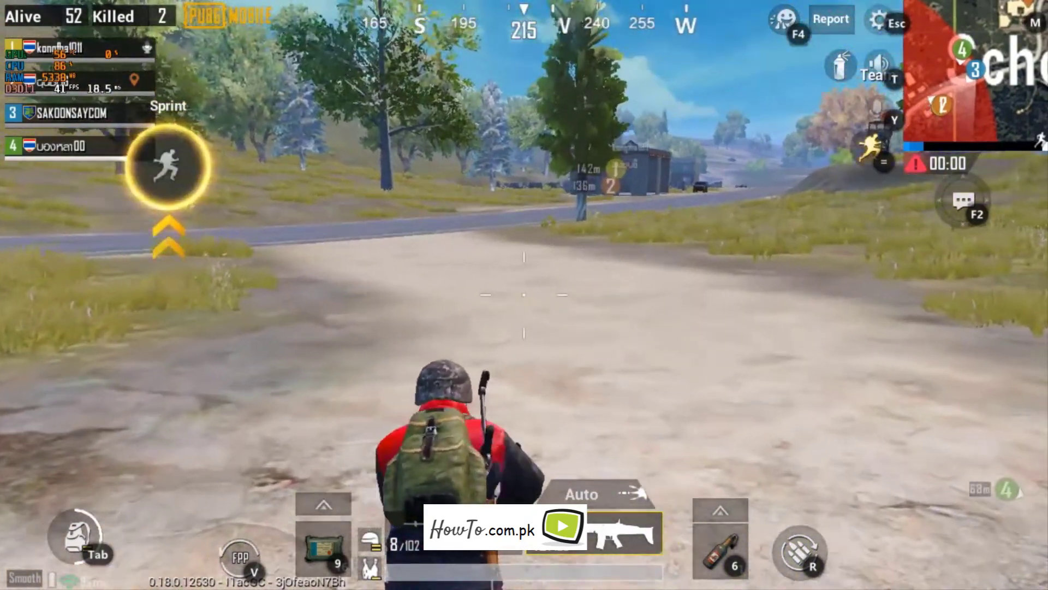